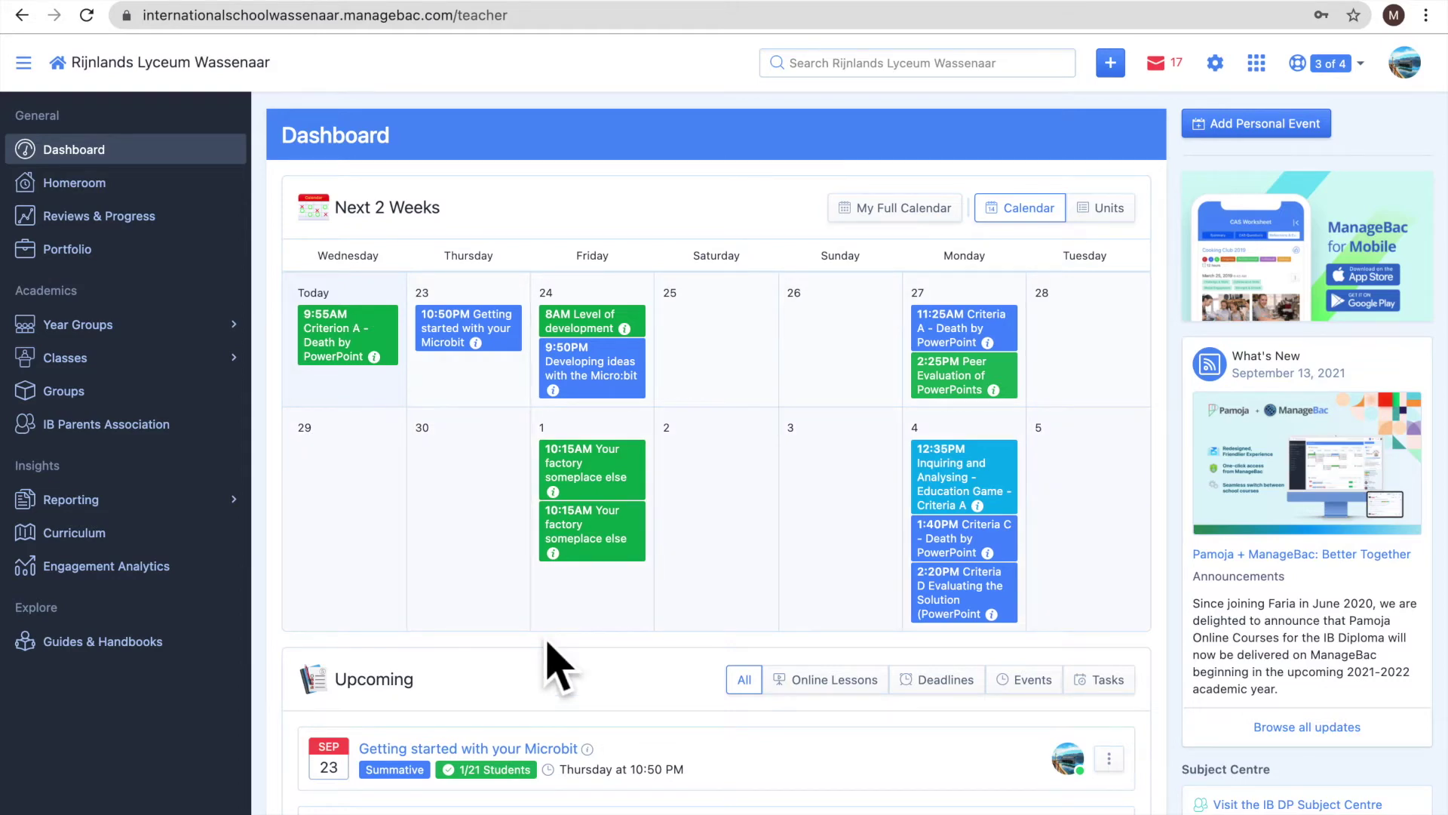
{"action": "scroll", "coordinate": [558, 663], "scroll_direction": "down", "scroll_amount": 2}
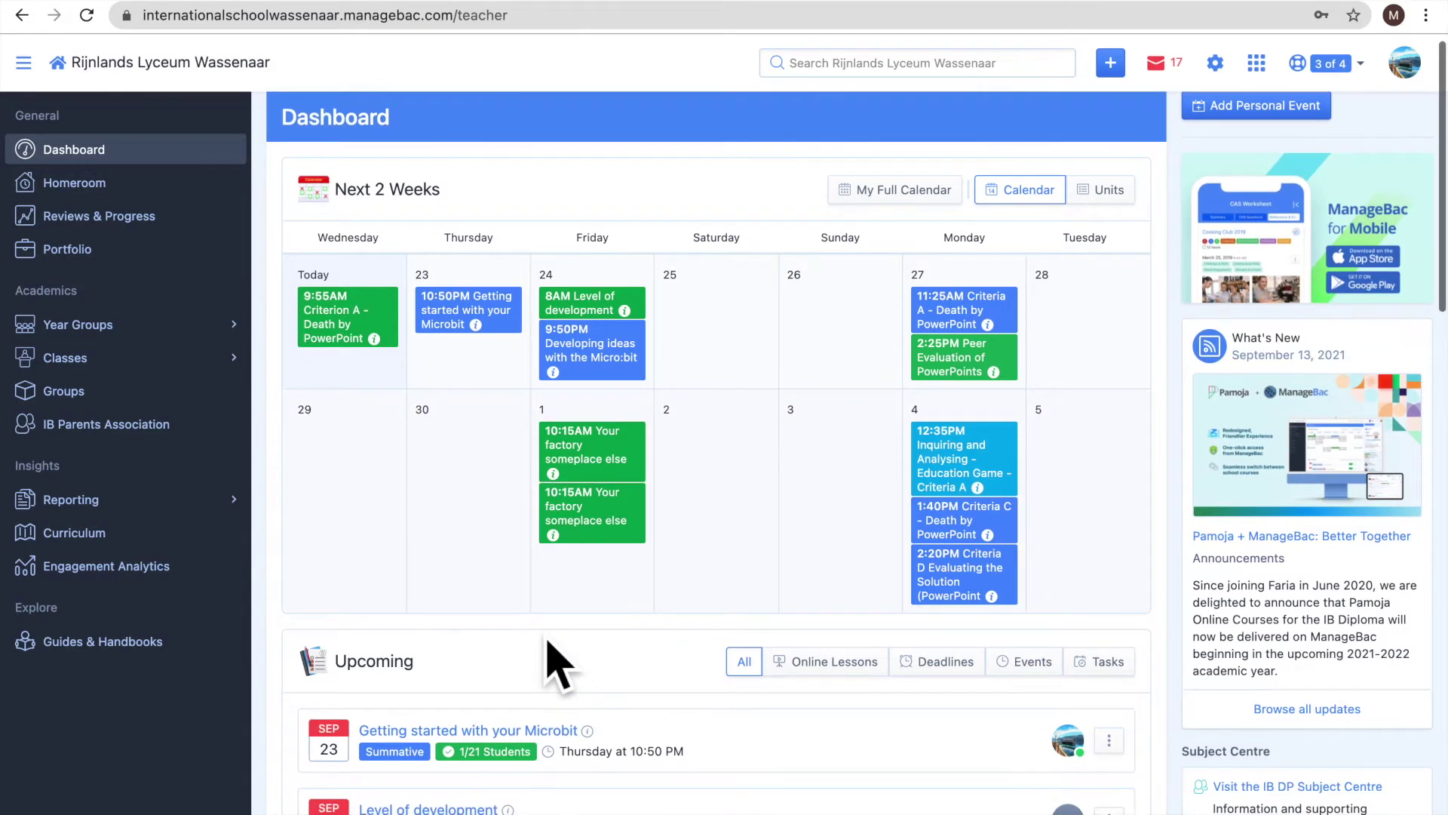
{"action": "scroll", "coordinate": [557, 662], "scroll_direction": "down", "scroll_amount": 3}
{"action": "scroll", "coordinate": [559, 662], "scroll_direction": "down", "scroll_amount": 3}
{"action": "scroll", "coordinate": [558, 662], "scroll_direction": "down", "scroll_amount": 3}
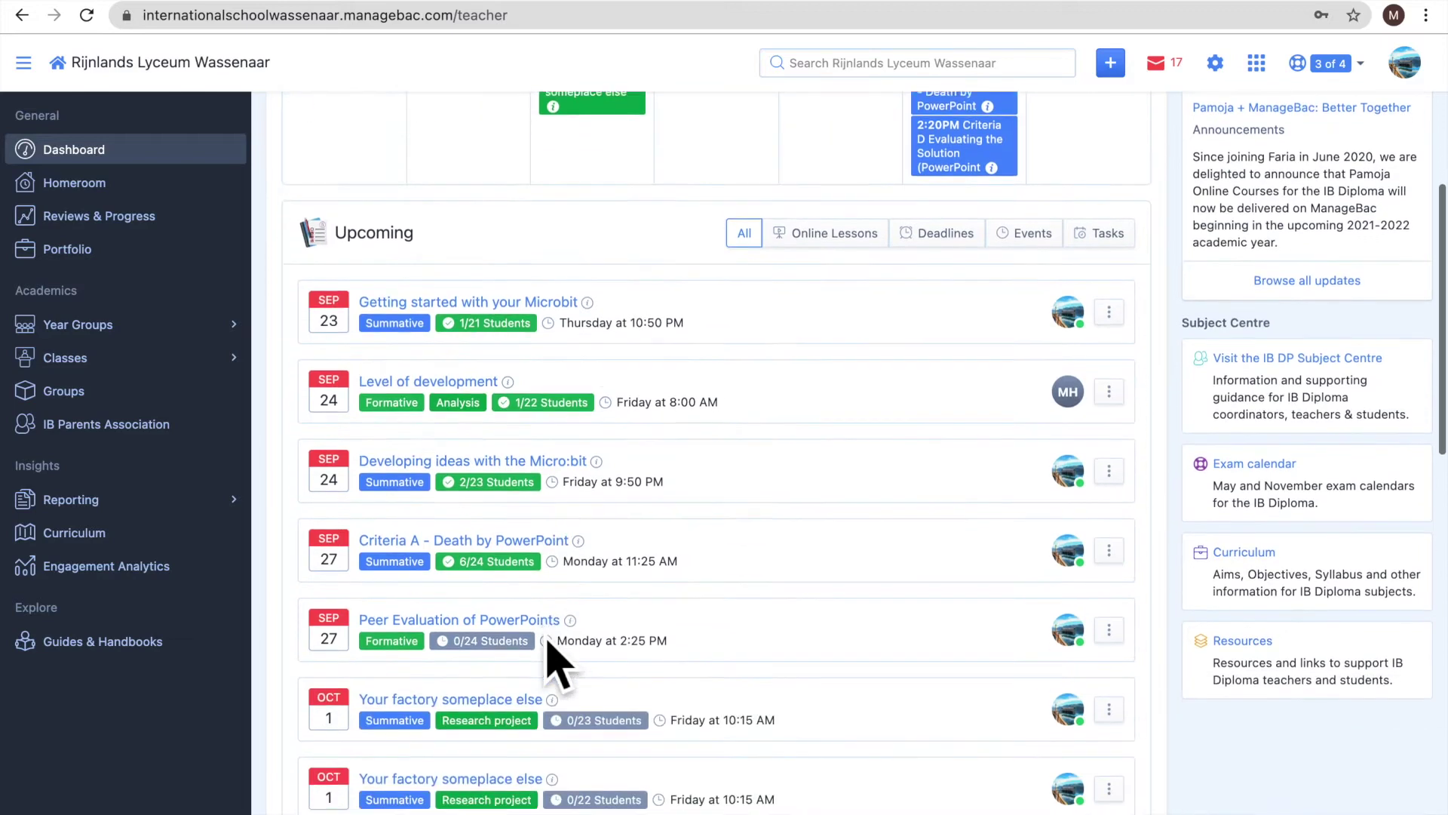
{"action": "scroll", "coordinate": [559, 661], "scroll_direction": "down", "scroll_amount": 3}
{"action": "scroll", "coordinate": [557, 663], "scroll_direction": "down", "scroll_amount": 4}
{"action": "scroll", "coordinate": [558, 662], "scroll_direction": "down", "scroll_amount": 3}
{"action": "scroll", "coordinate": [558, 663], "scroll_direction": "down", "scroll_amount": 2}
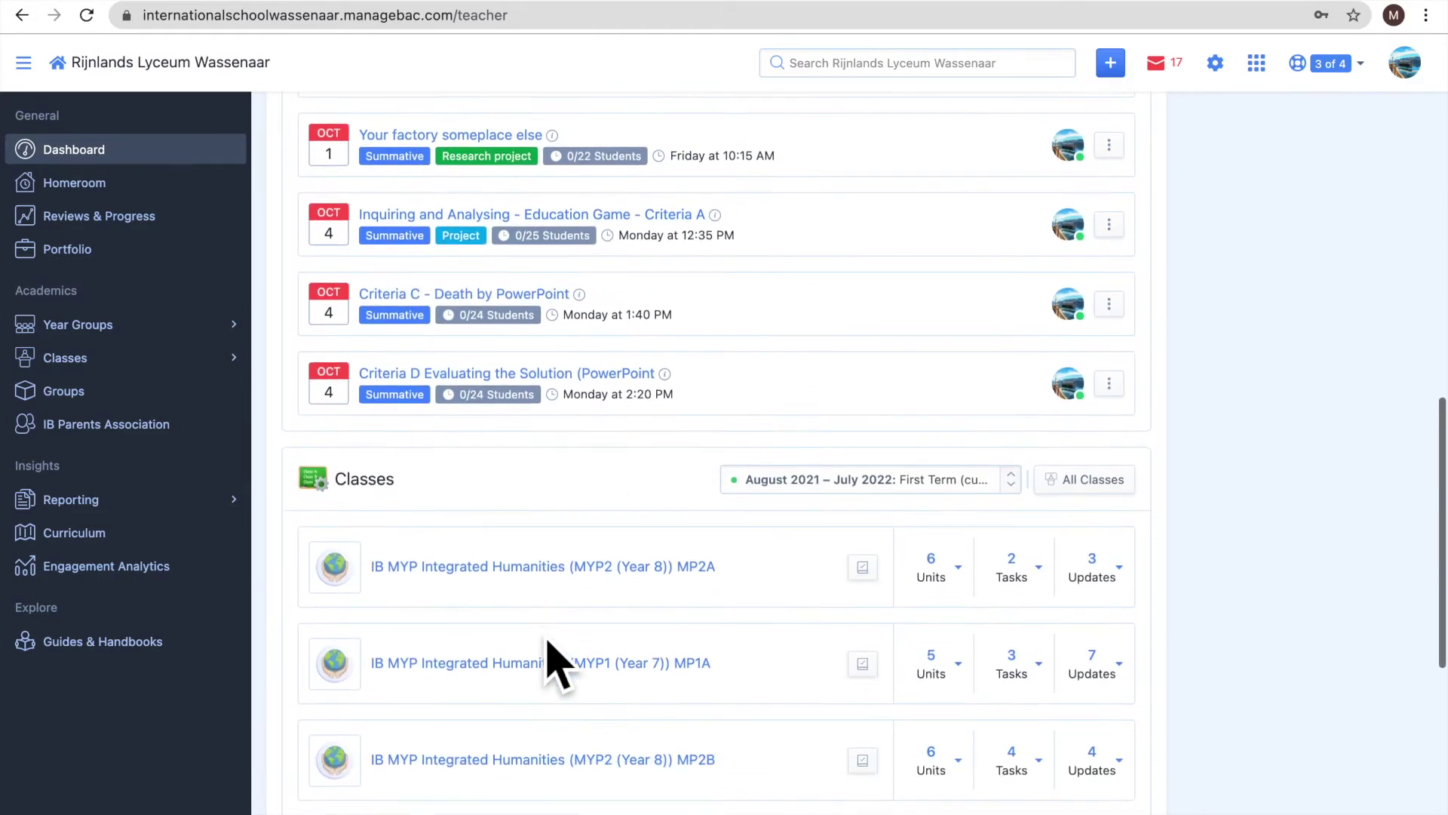
{"action": "scroll", "coordinate": [558, 662], "scroll_direction": "down", "scroll_amount": 1}
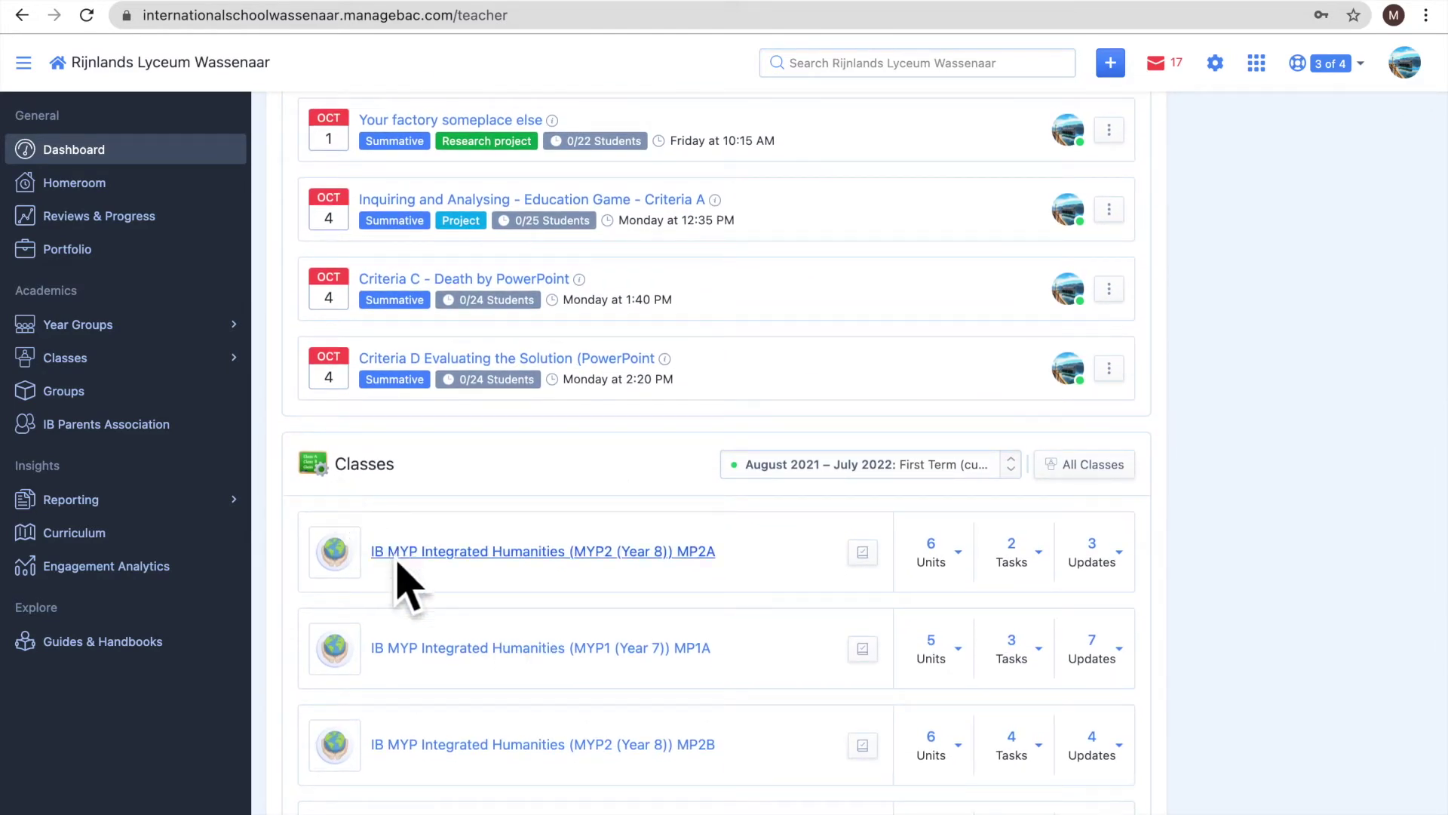
{"action": "scroll", "coordinate": [453, 759], "scroll_direction": "down", "scroll_amount": 2}
{"action": "scroll", "coordinate": [452, 758], "scroll_direction": "down", "scroll_amount": 2}
{"action": "scroll", "coordinate": [458, 767], "scroll_direction": "down", "scroll_amount": 1}
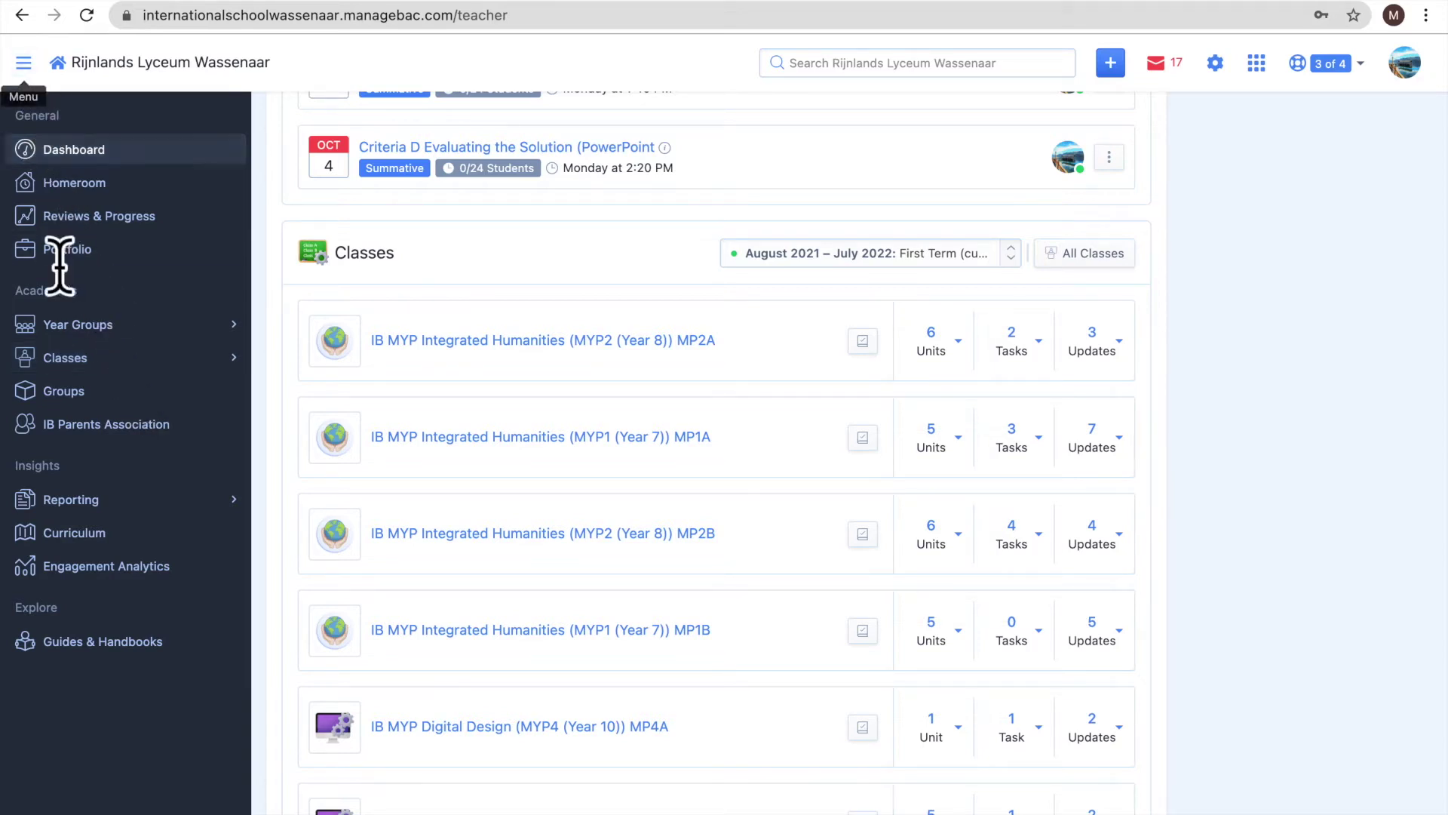
Open the Digital Design MYP4 (Year 10) MP4A class from the sidebar's Classes list.
{"action": "left_click", "coordinate": [24, 63]}
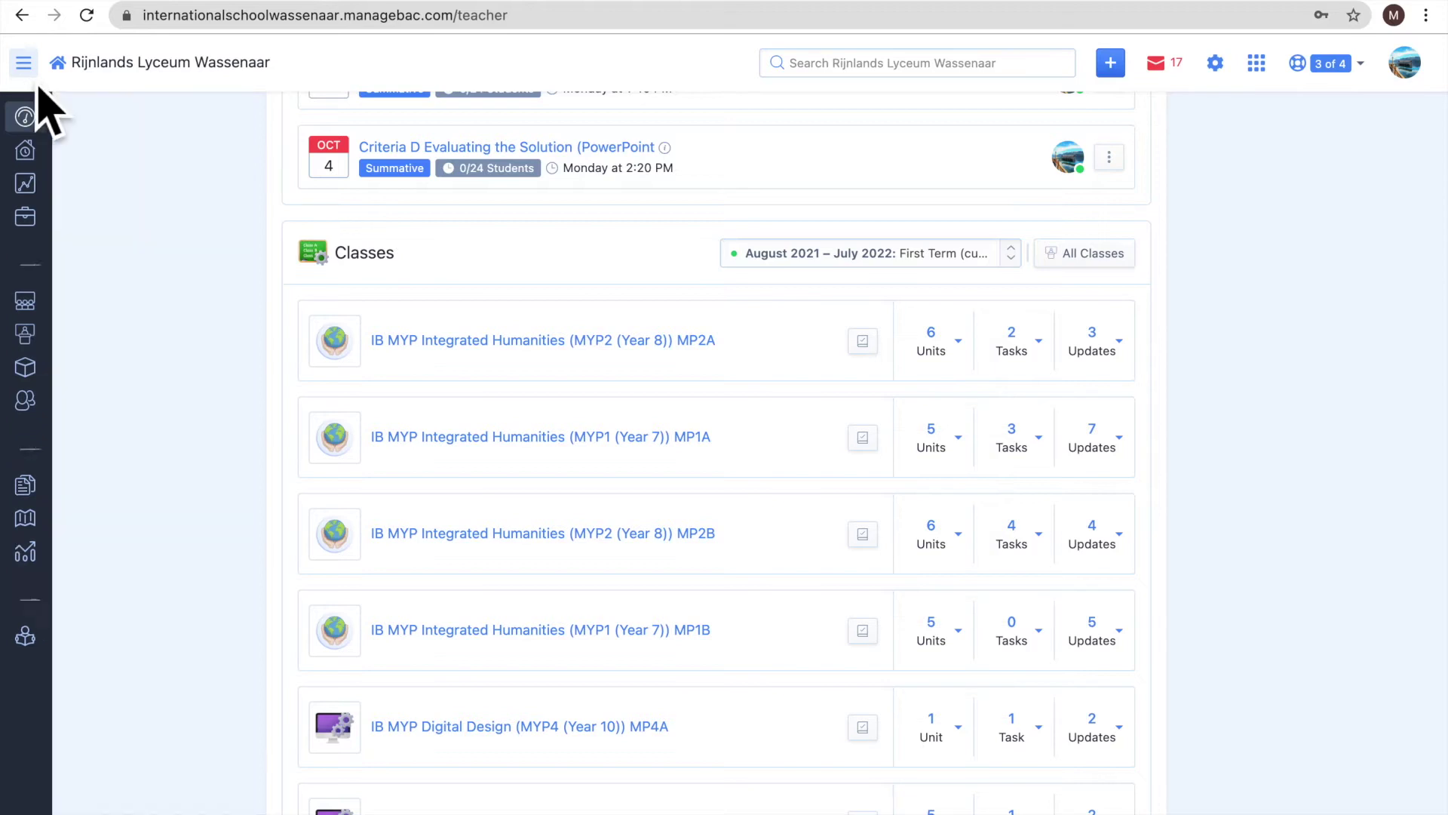
{"action": "left_click", "coordinate": [24, 63]}
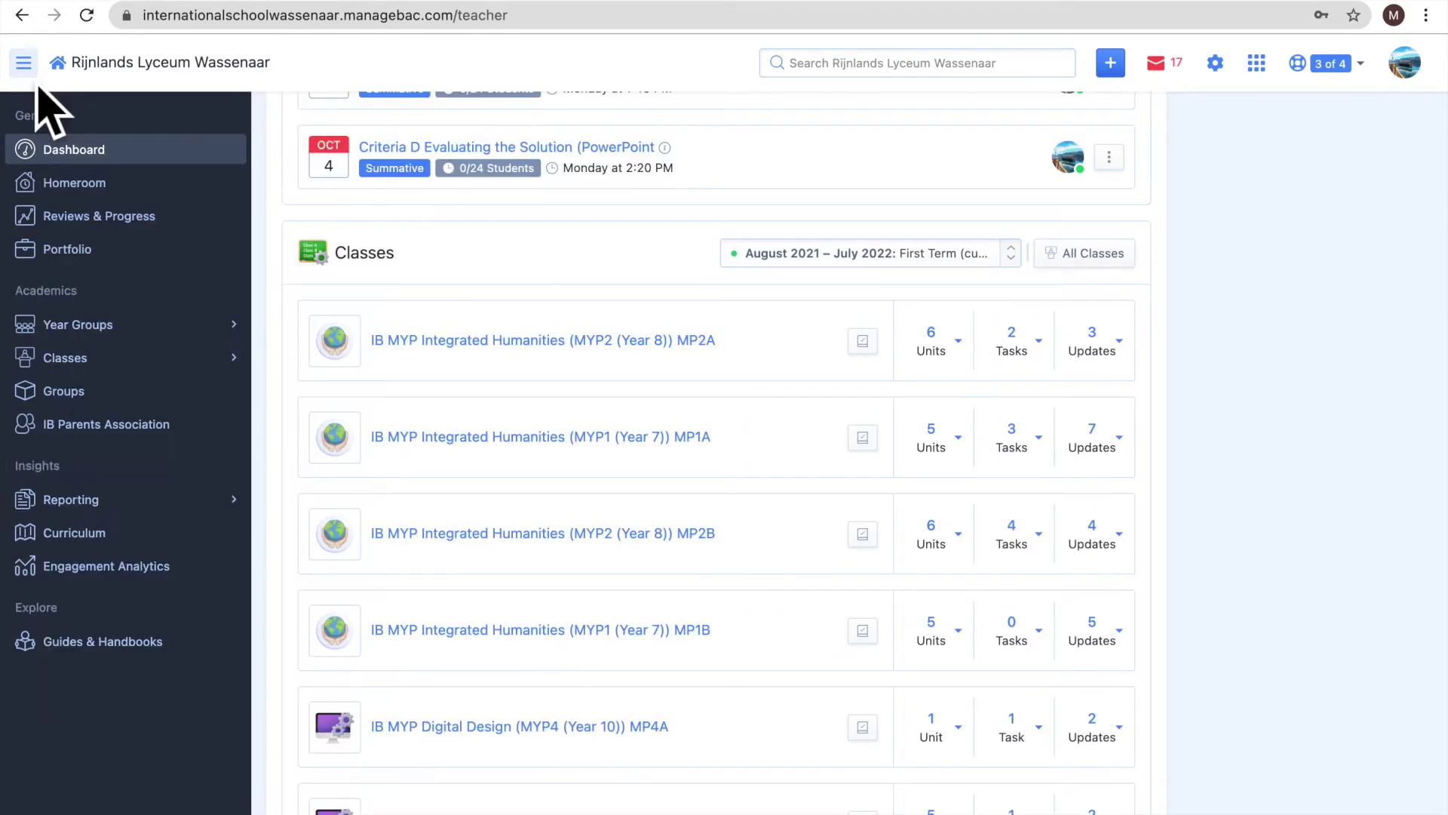
{"action": "left_click", "coordinate": [65, 358]}
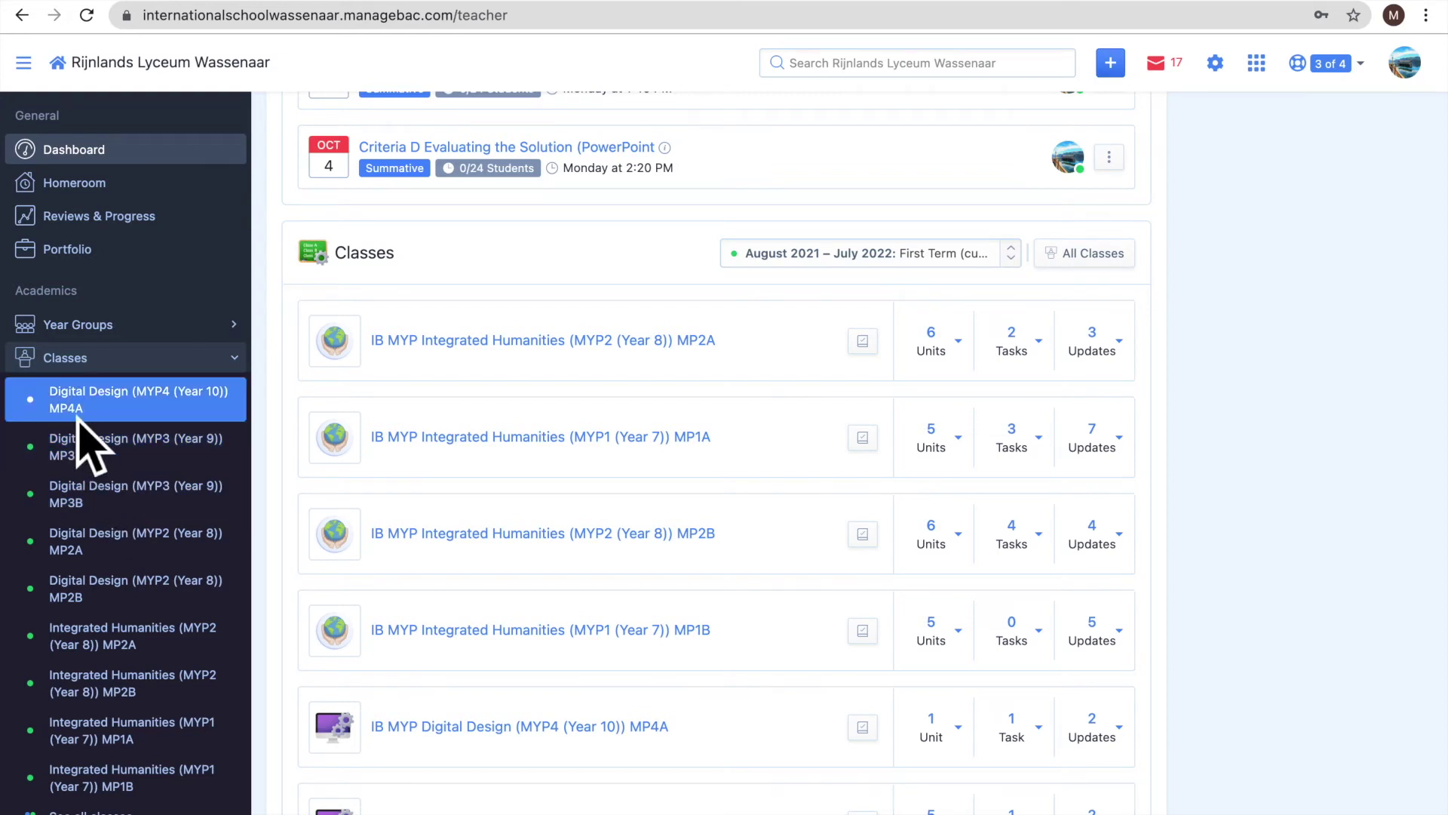
{"action": "left_click", "coordinate": [91, 402]}
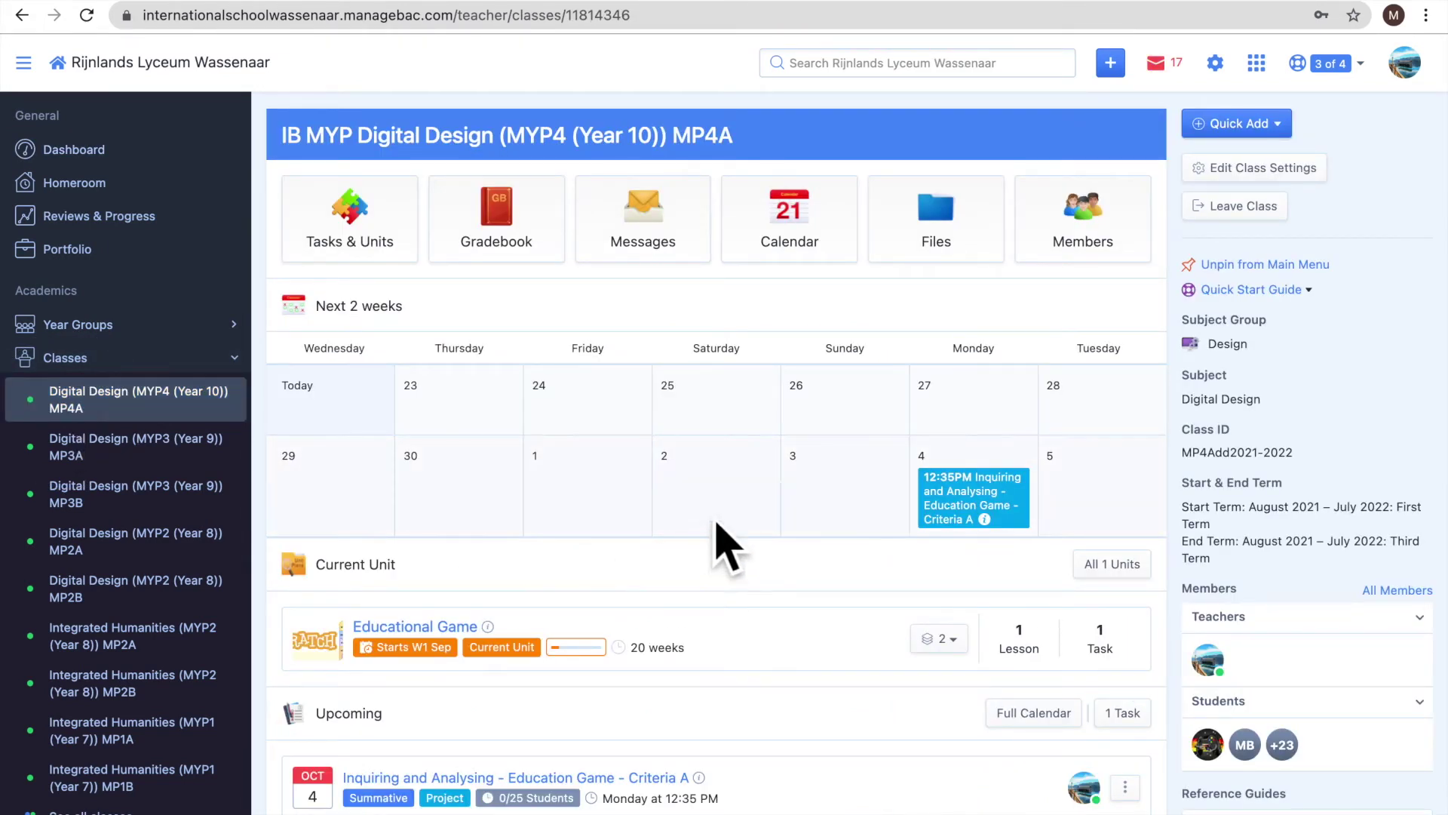
View the class's 25-student members list and bring up the Add Students form.
{"action": "left_click", "coordinate": [1082, 242]}
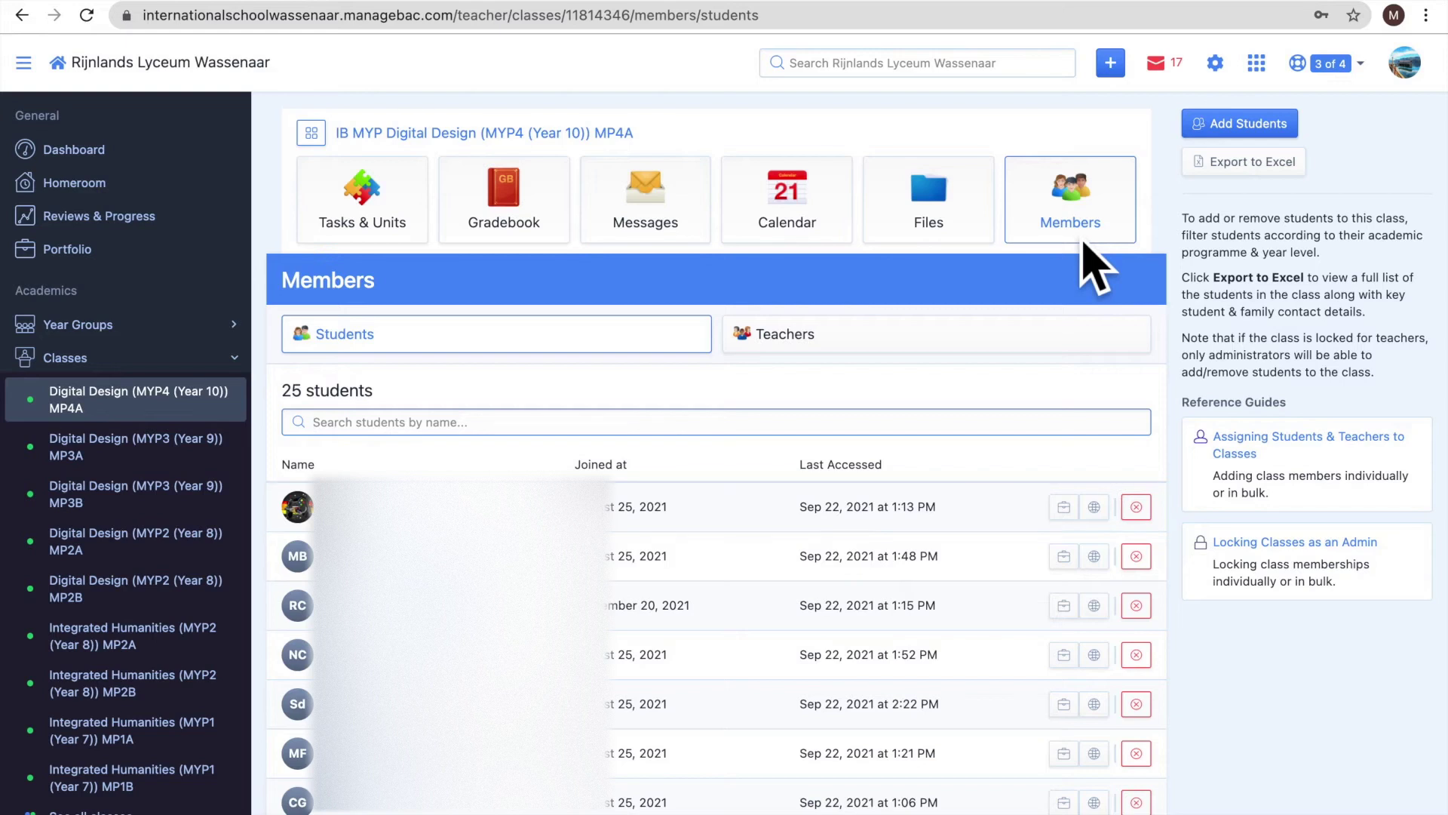
{"action": "left_click", "coordinate": [1238, 126]}
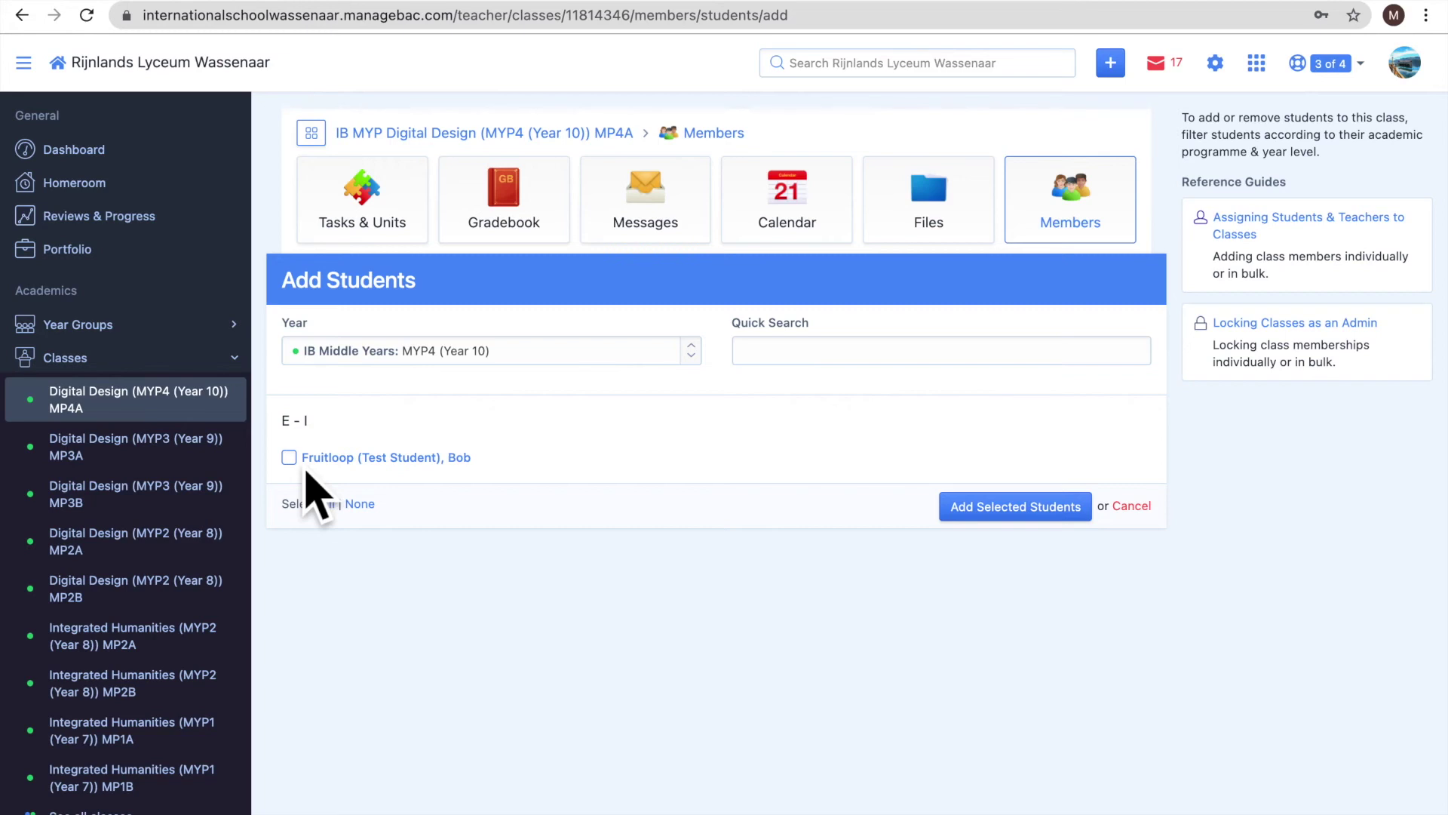
Select the MYP4 test student and add them, bringing MP4A to 26 students.
{"action": "left_click", "coordinate": [290, 458]}
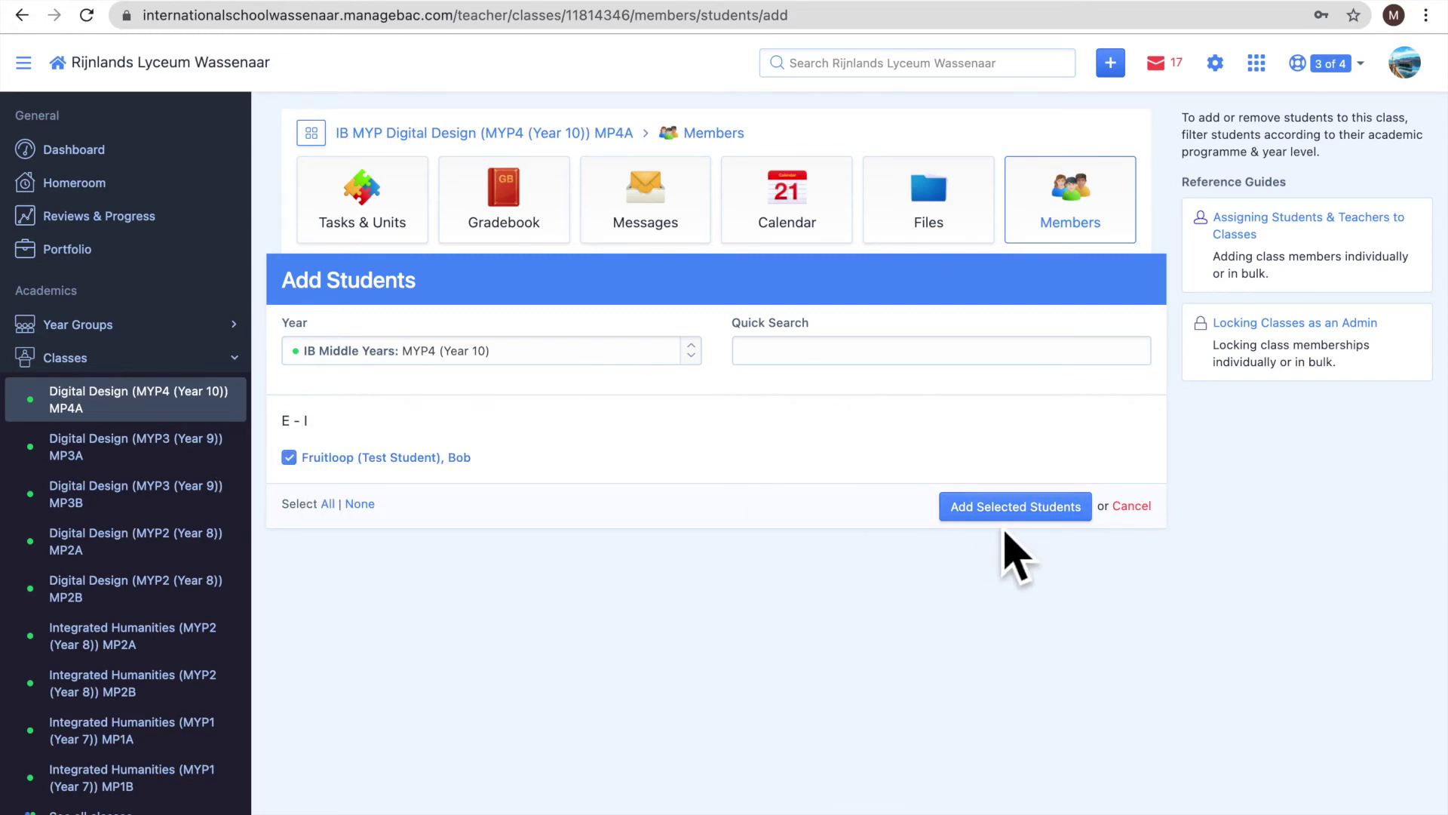
{"action": "left_click", "coordinate": [1024, 512]}
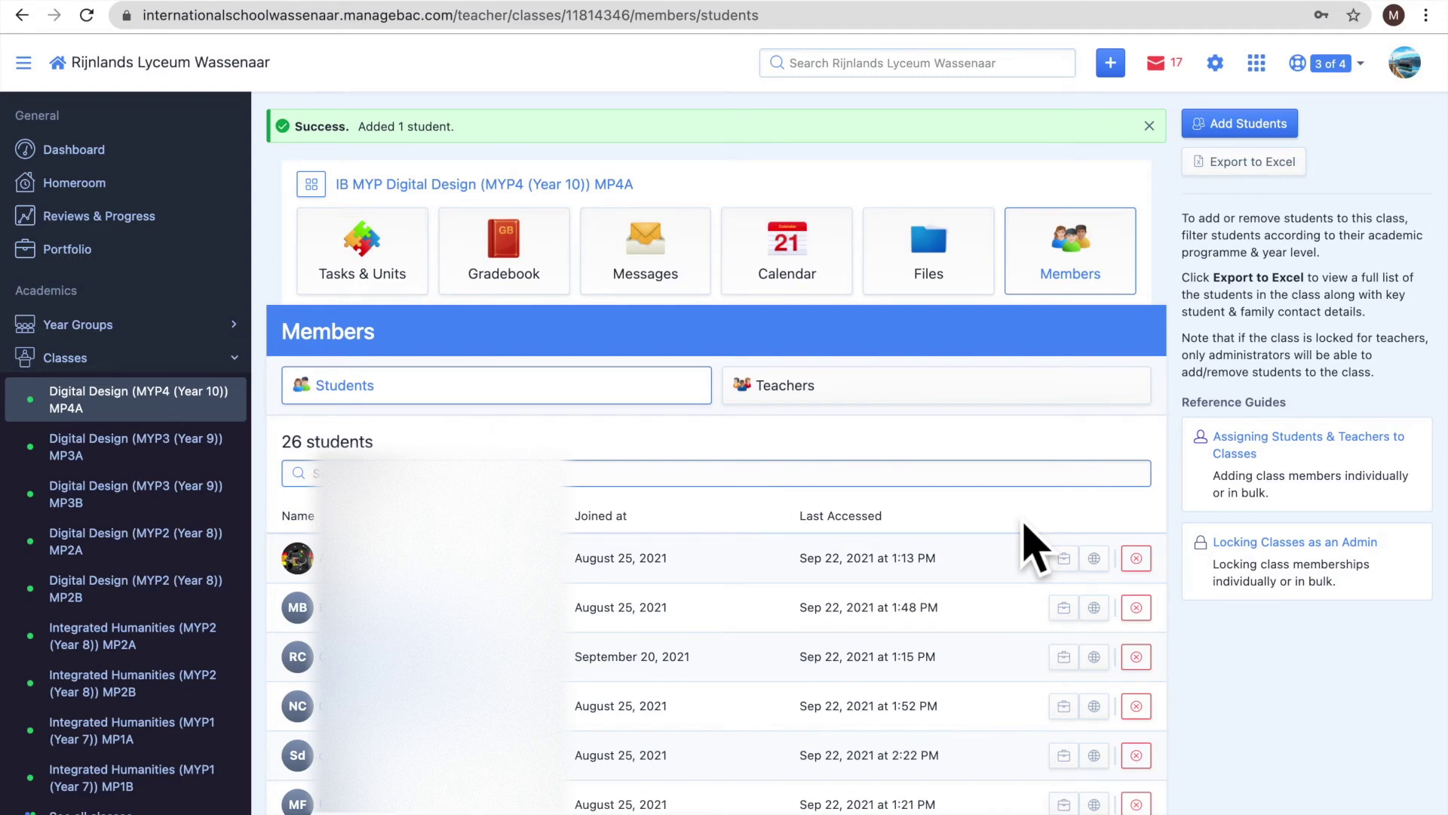
{"action": "scroll", "coordinate": [1024, 538], "scroll_direction": "down", "scroll_amount": 1}
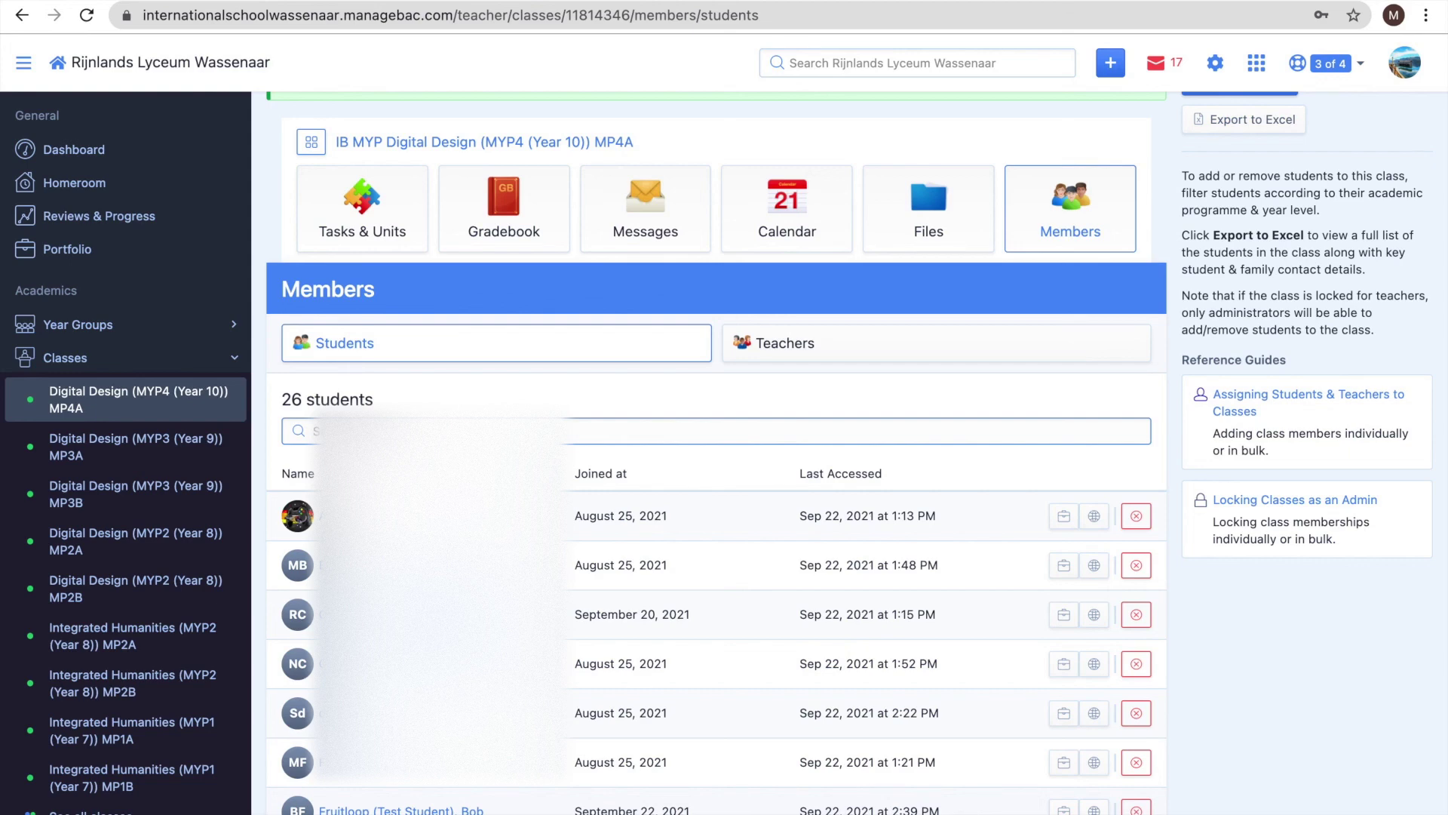
{"action": "scroll", "coordinate": [792, 635], "scroll_direction": "up", "scroll_amount": 2}
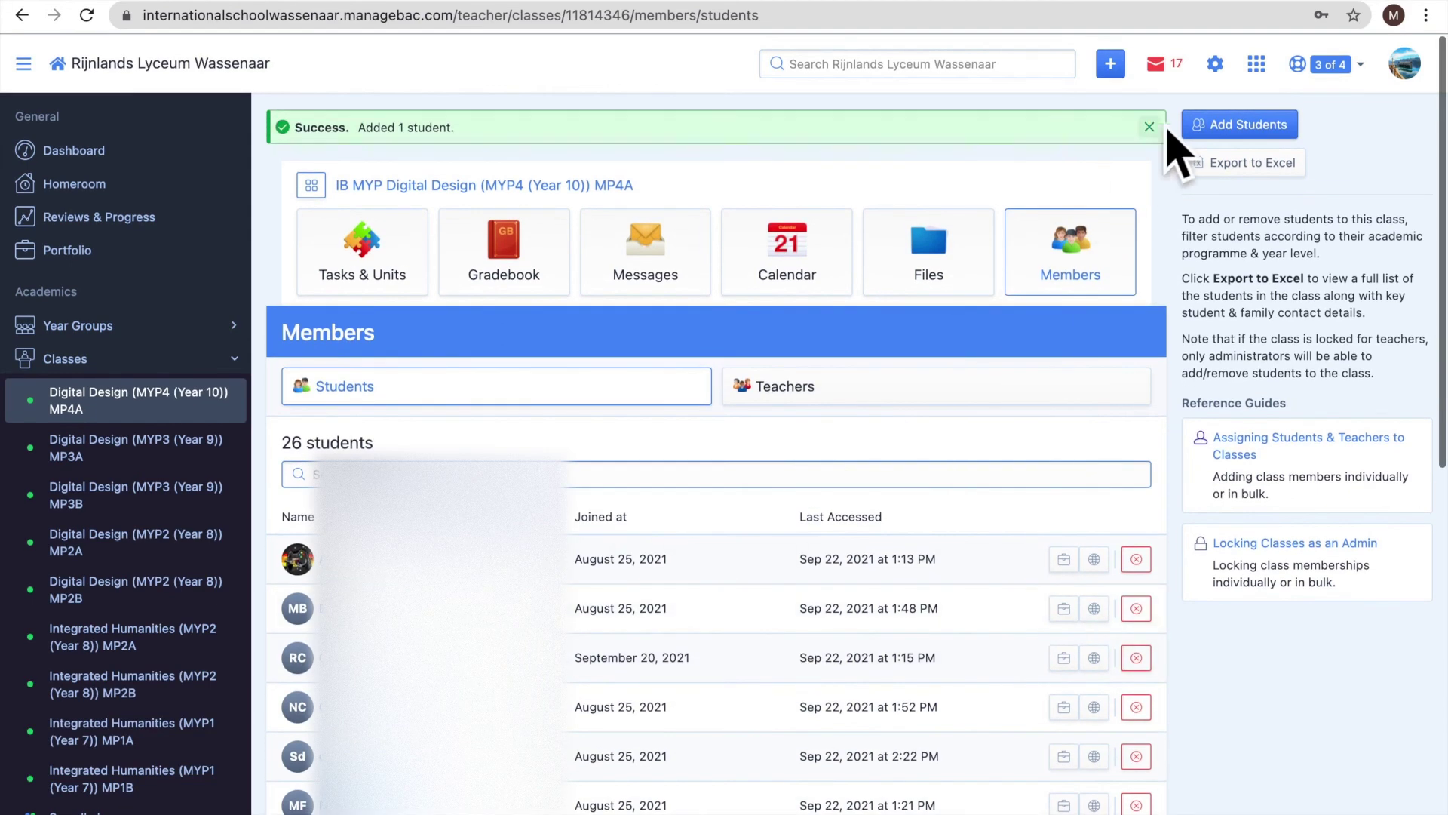